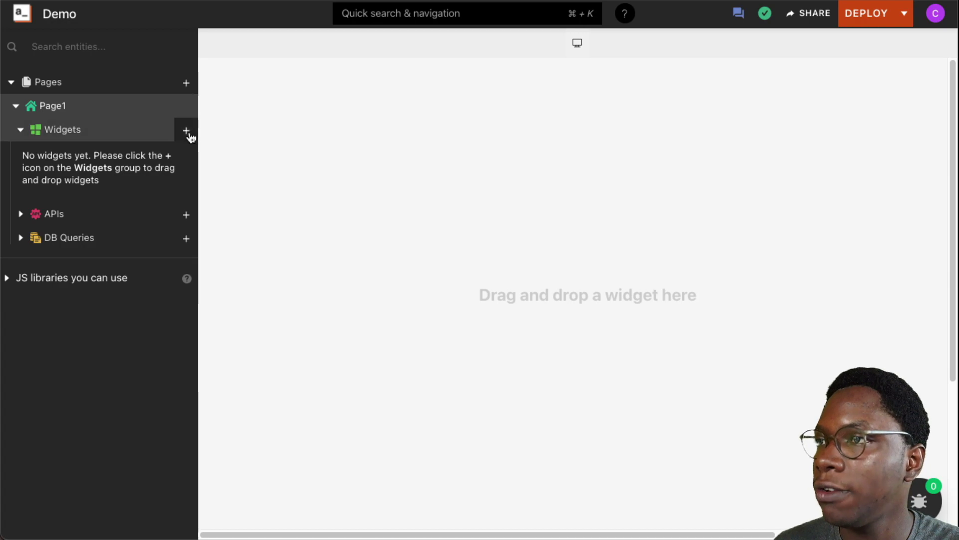
- Add a Button widget near the upper part of the empty canvas and rename it click_me_btn
left_click_drag(49, 151, 319, 190)
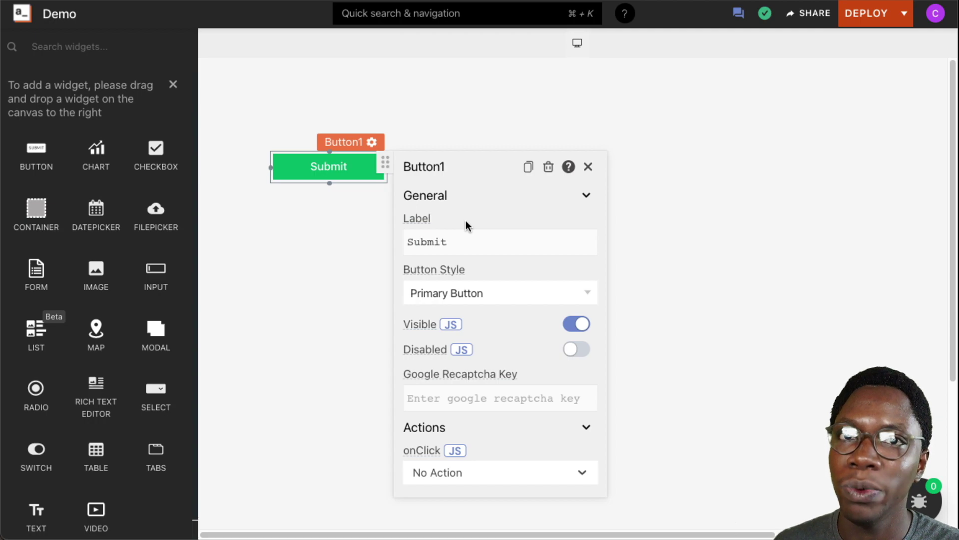
double_click(429, 168)
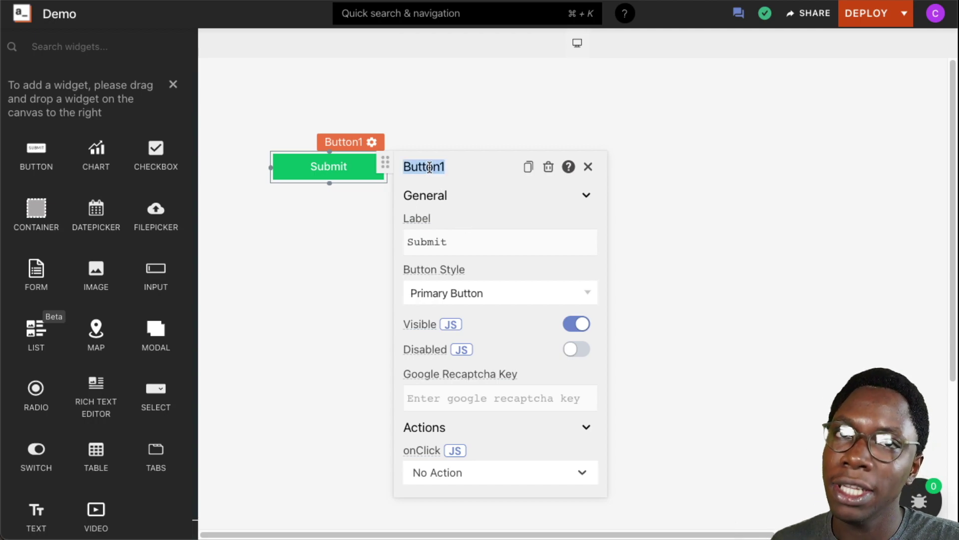
type("cl")
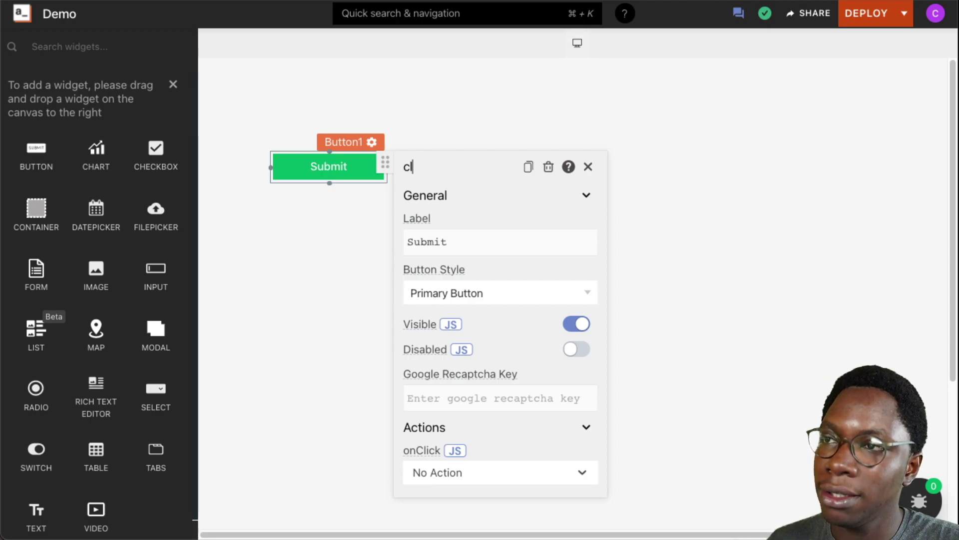
type("ick_me_btn")
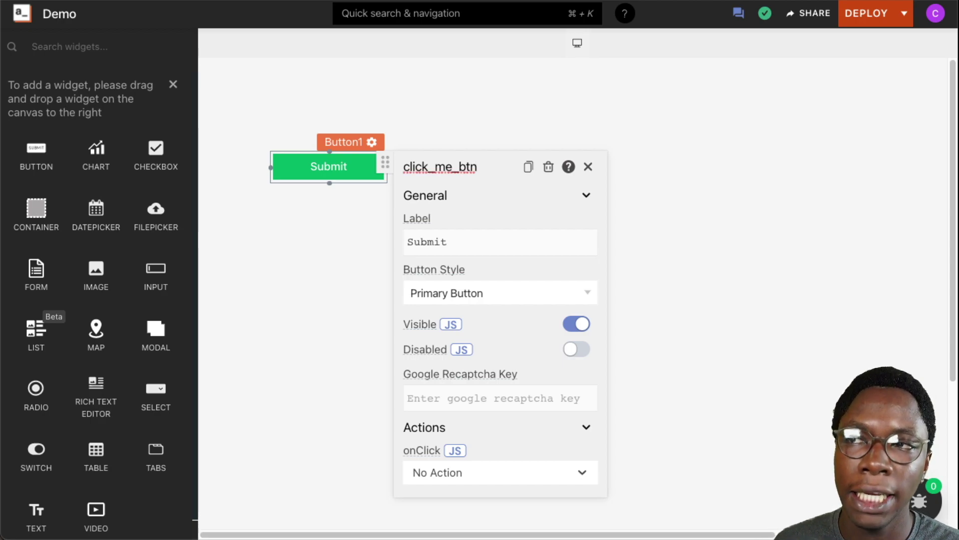
key("Return")
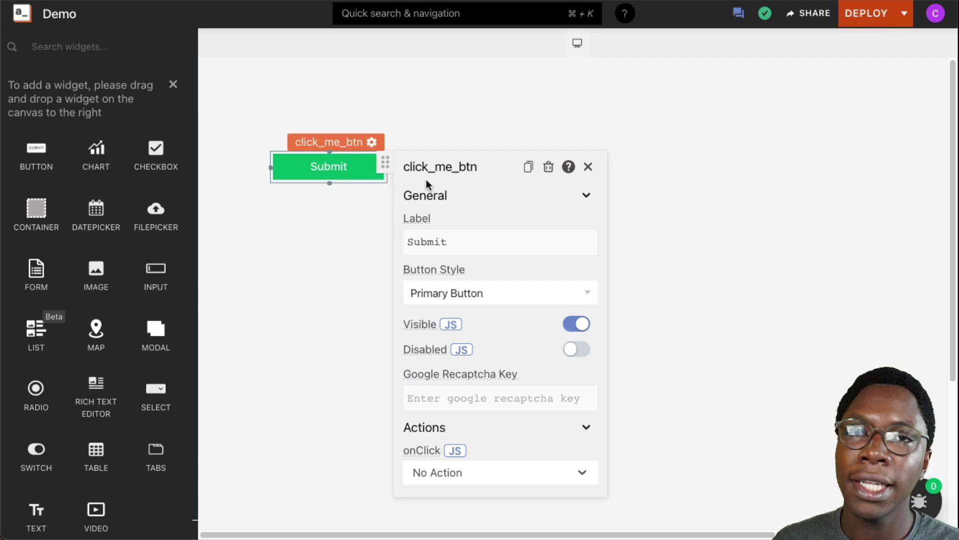
- Set the button's label to the static text "Click Me"
mouse_move(452, 238)
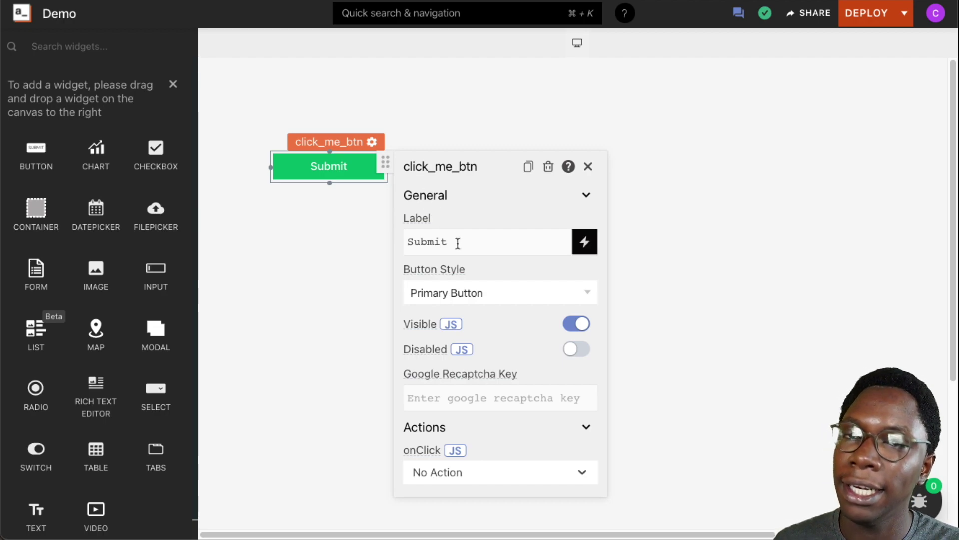
left_click(457, 244)
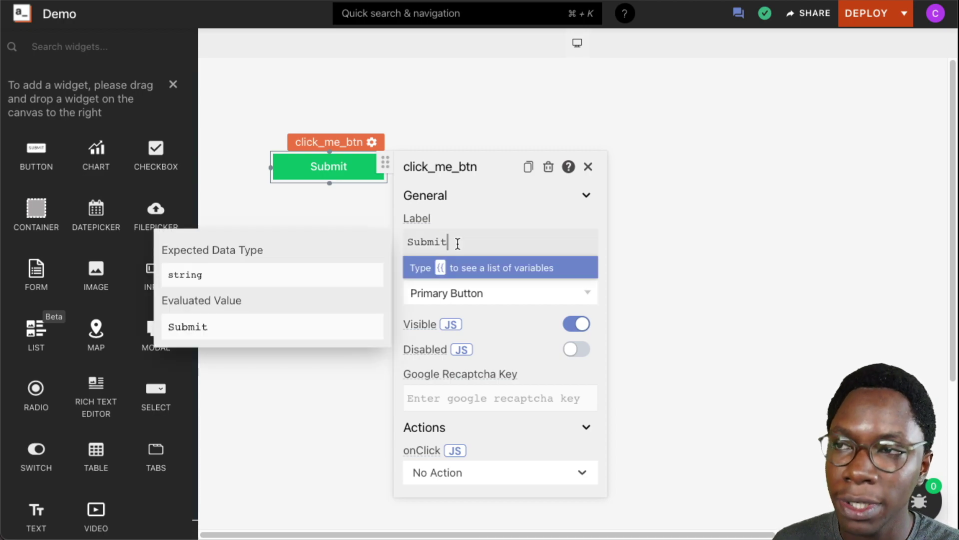
double_click(458, 244)
type("cl")
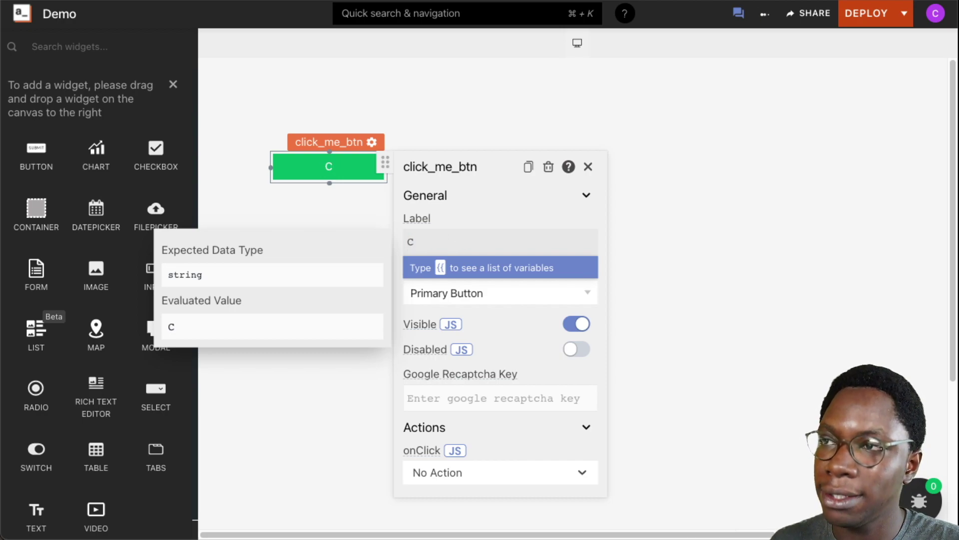
type("ick Me")
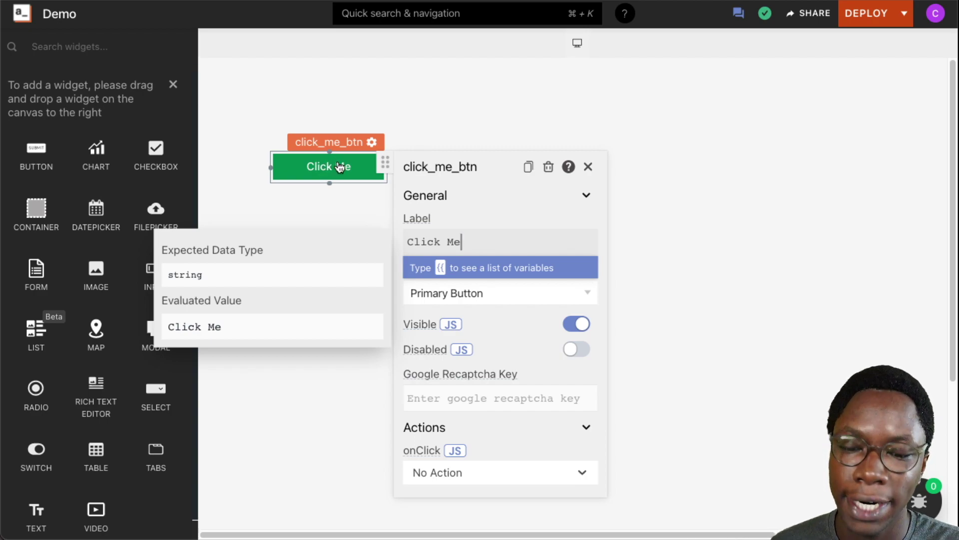
- Replace the button's label with the dynamic binding {{appsmith.user.email}}
key("super+a")
key("BackSpace")
type("{{")
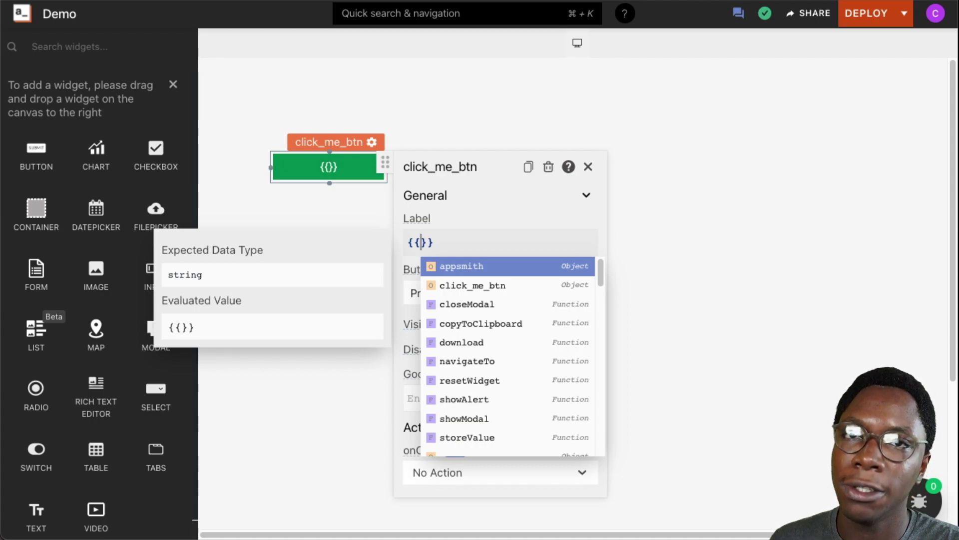
key("Return")
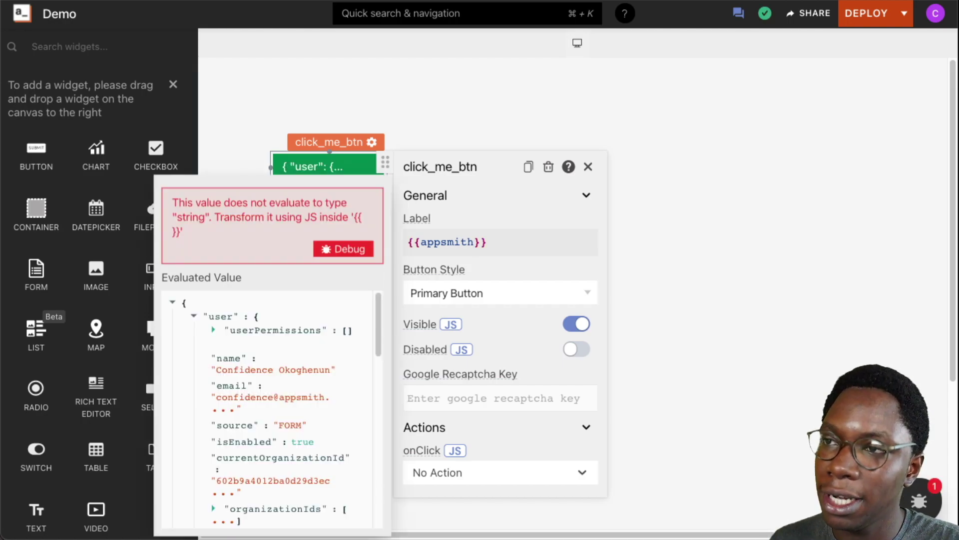
type(".us")
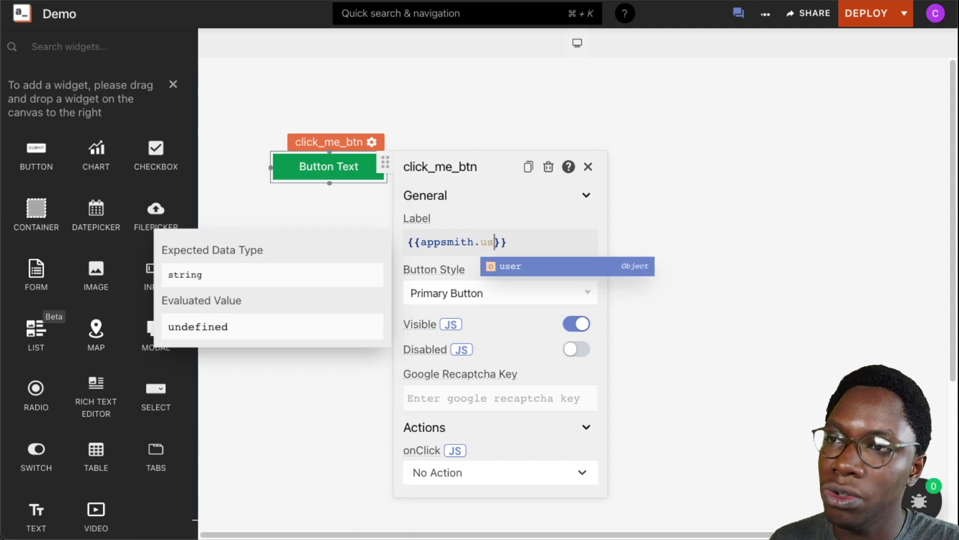
type("er.email")
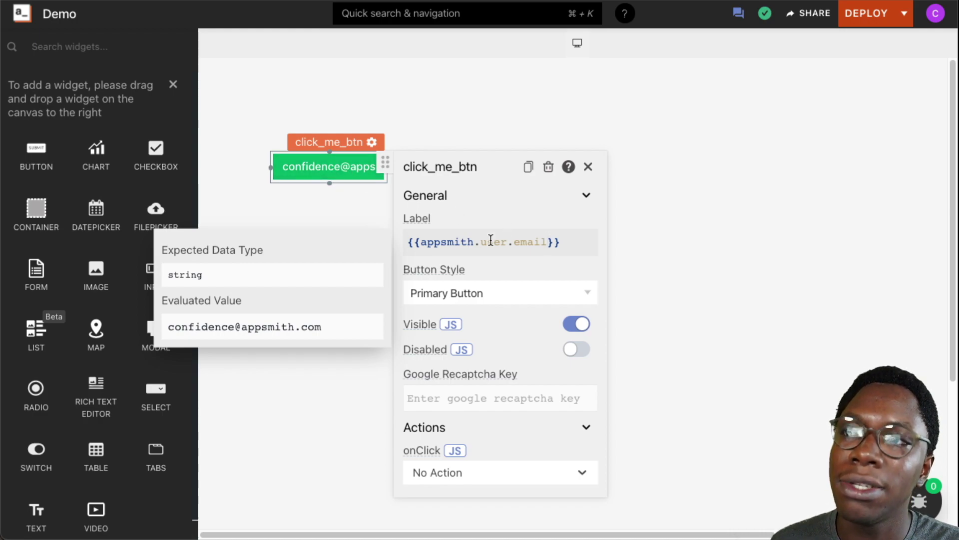
left_click_drag(572, 242, 416, 243)
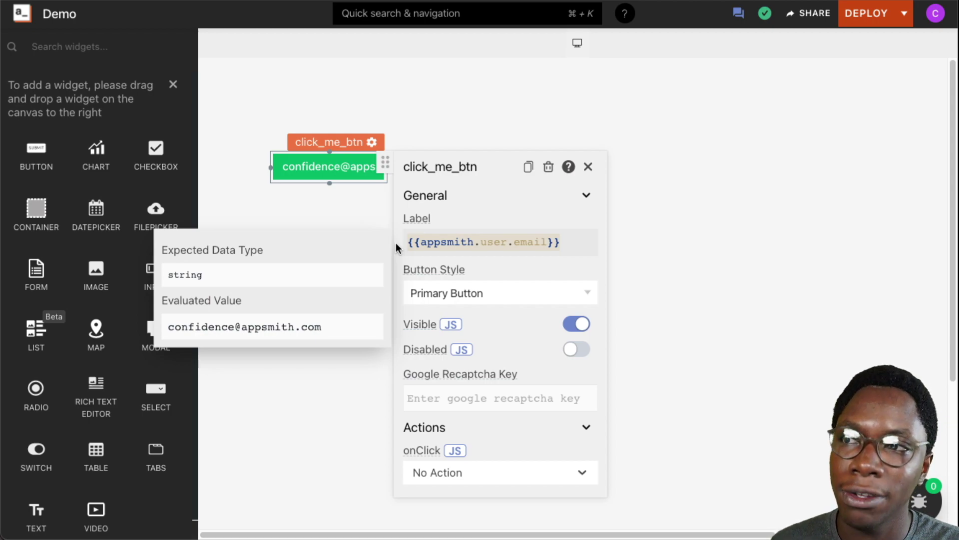
- Try the Danger Button style on click_me_btn and settle on Secondary Button as its style
left_click(490, 298)
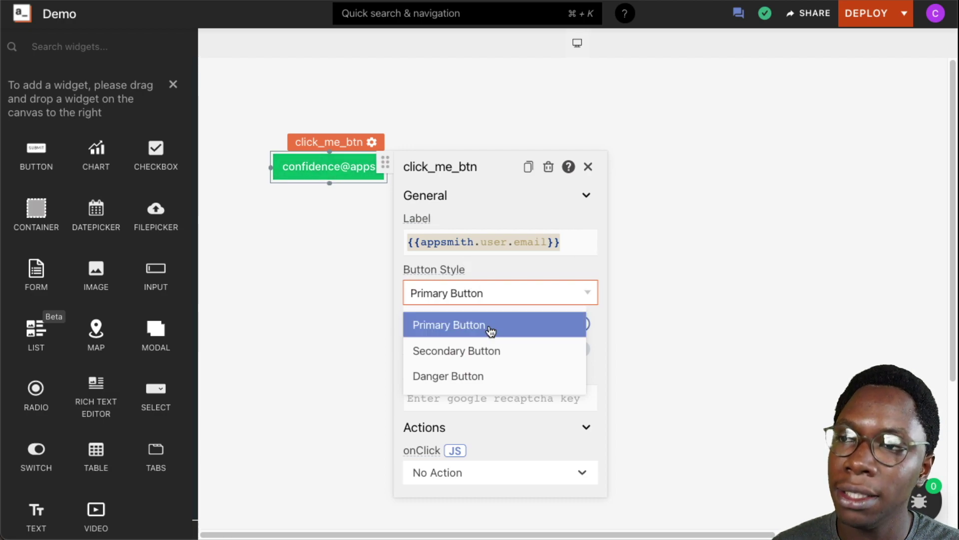
left_click(482, 350)
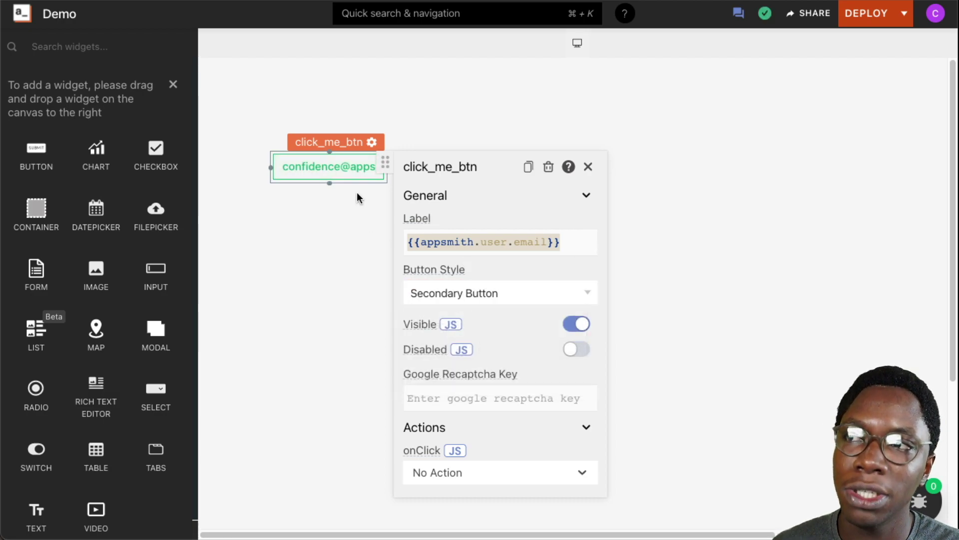
left_click(571, 295)
left_click(517, 373)
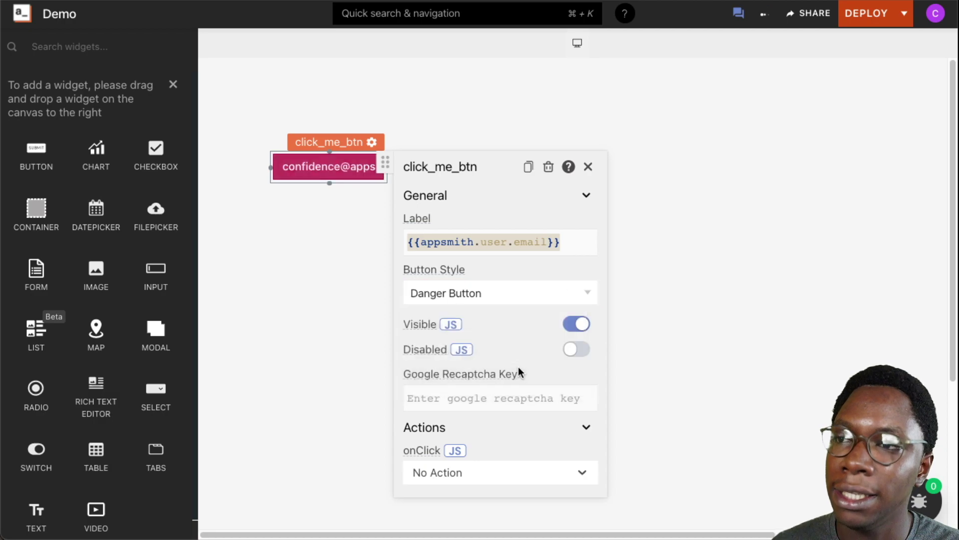
left_click(544, 296)
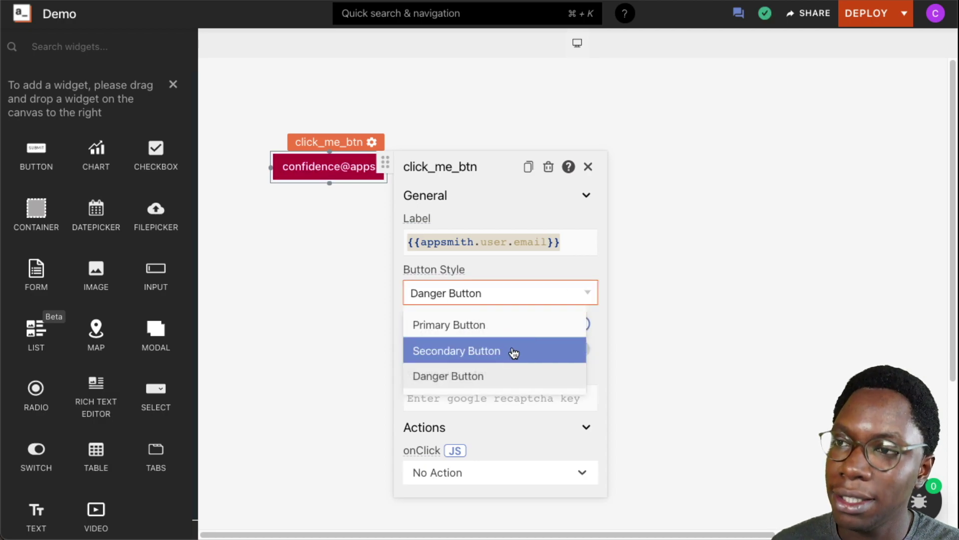
left_click(514, 349)
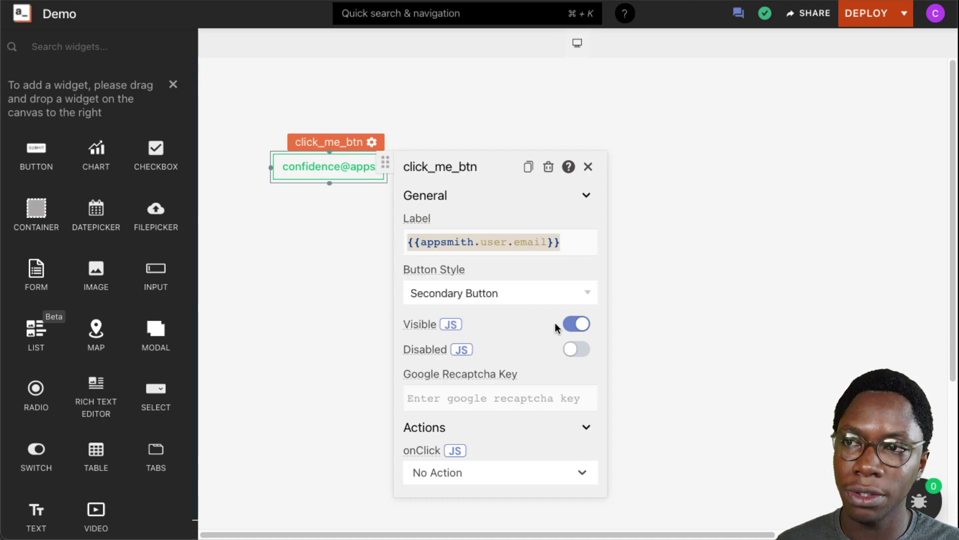
- Toggle the button's Visible and Disabled settings and the JS mode of Disabled, returning each to its original state
left_click(581, 328)
left_click(579, 328)
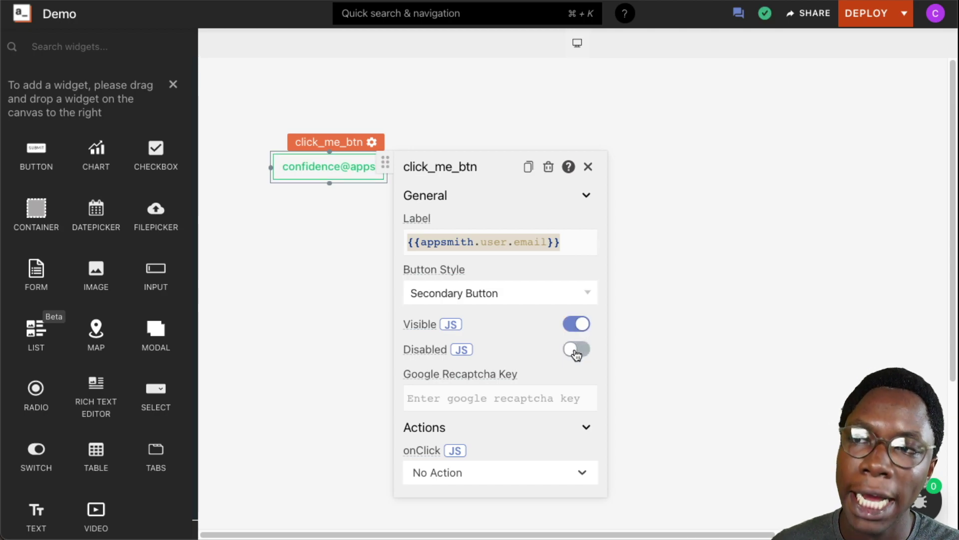
left_click(577, 352)
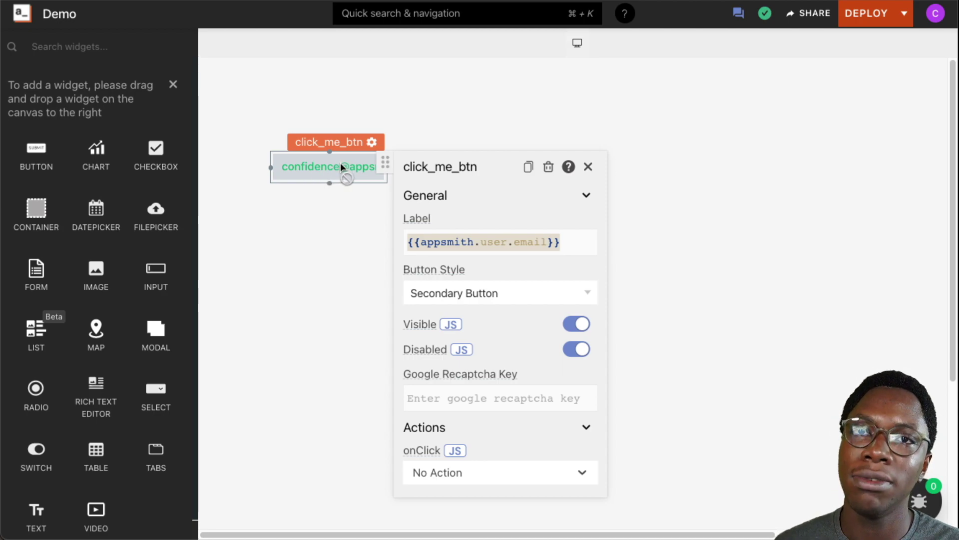
left_click(575, 350)
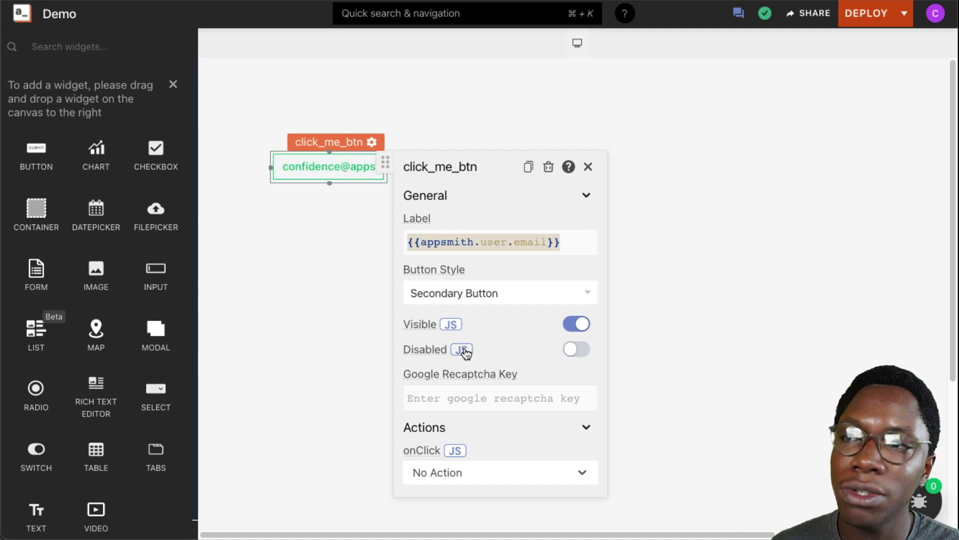
left_click(462, 349)
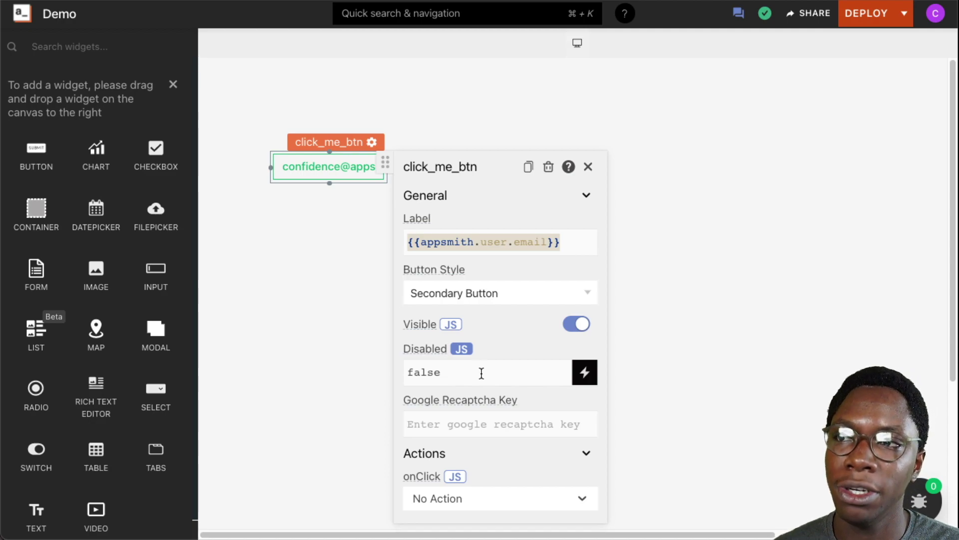
left_click(460, 348)
- Examine the button's Google Recaptcha Key field and the list of actions available for onClick
left_click(507, 396)
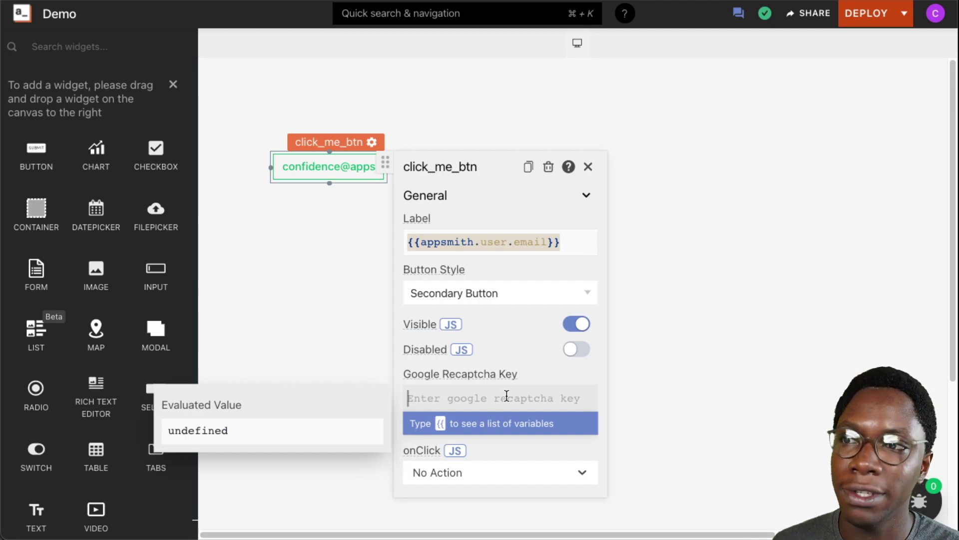
left_click(526, 448)
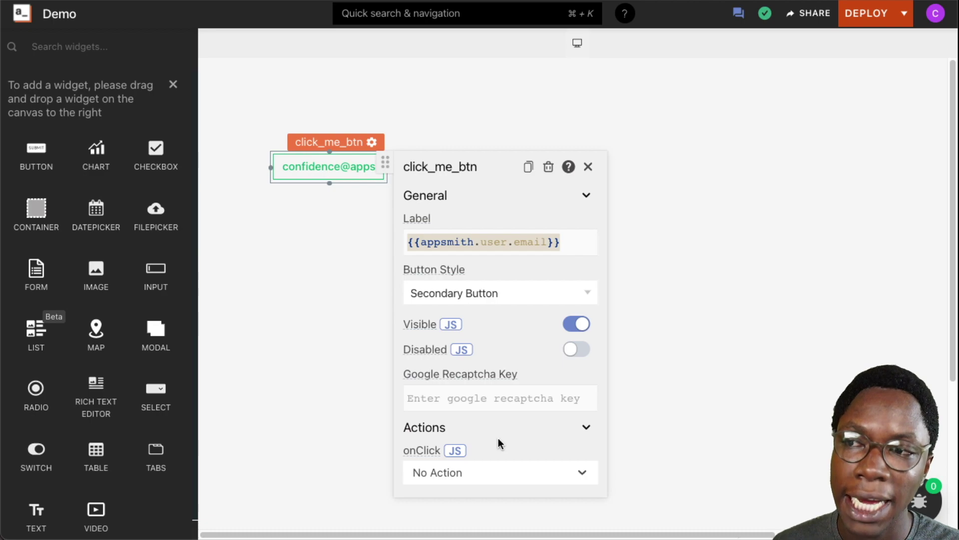
left_click(497, 471)
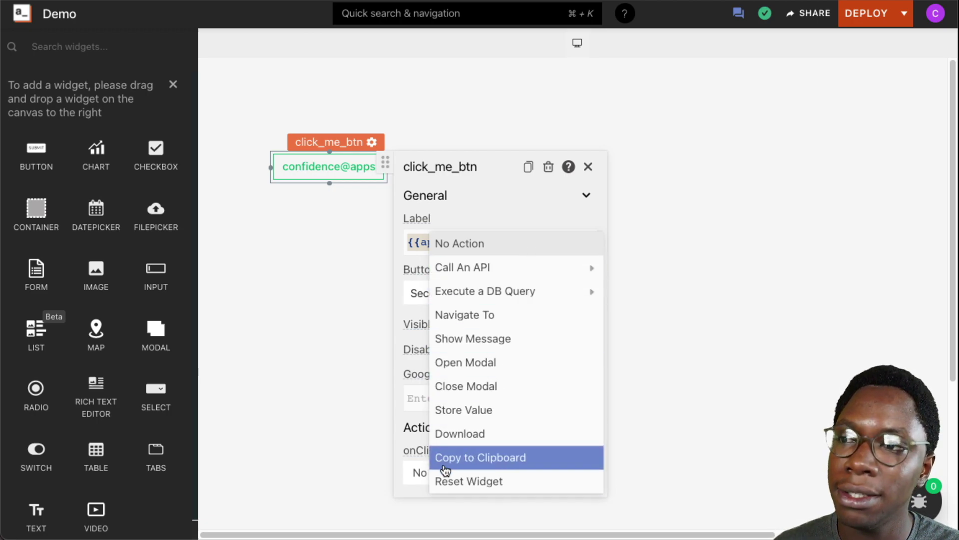
left_click(415, 469)
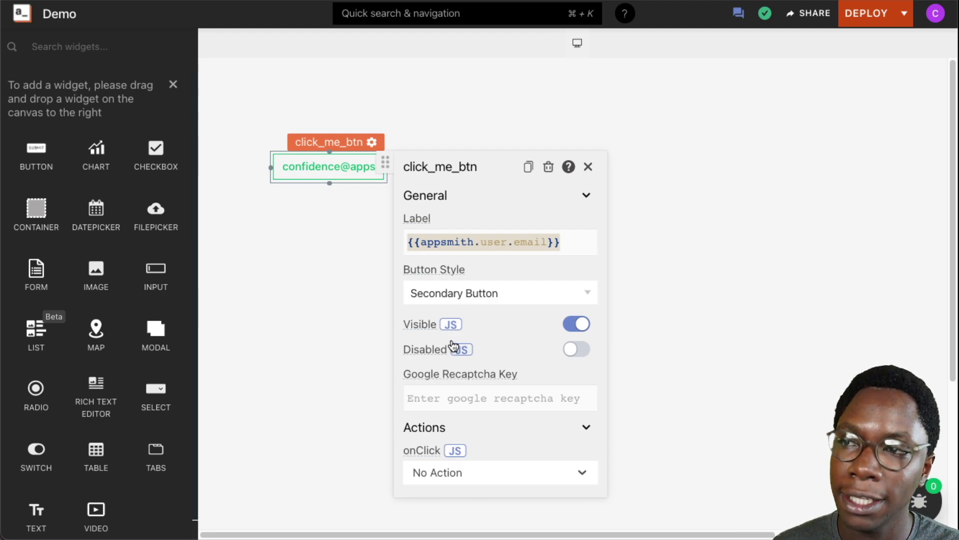
- Switch the button's onClick action to JS mode, enter an empty {{}} binding and close the button's properties
left_click(455, 451)
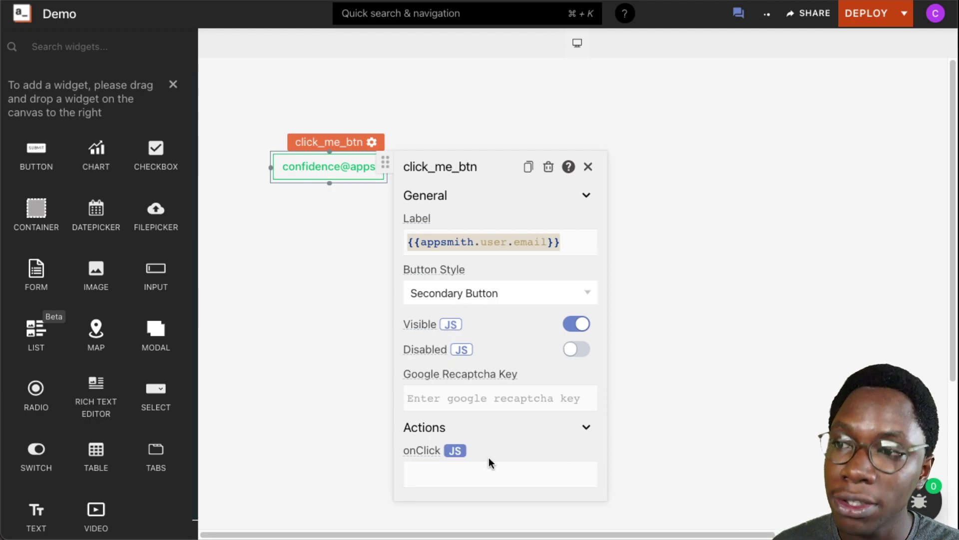
left_click(474, 468)
type("{{")
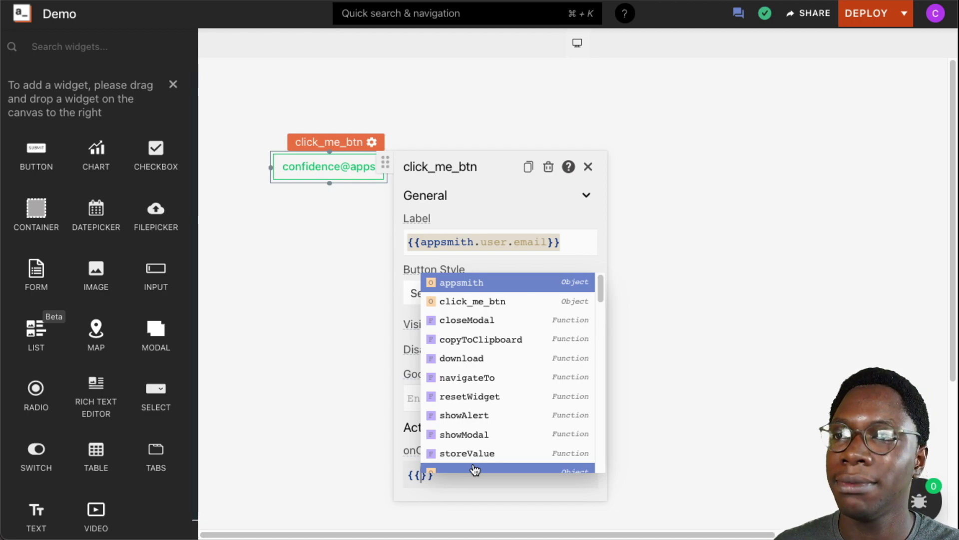
left_click(308, 248)
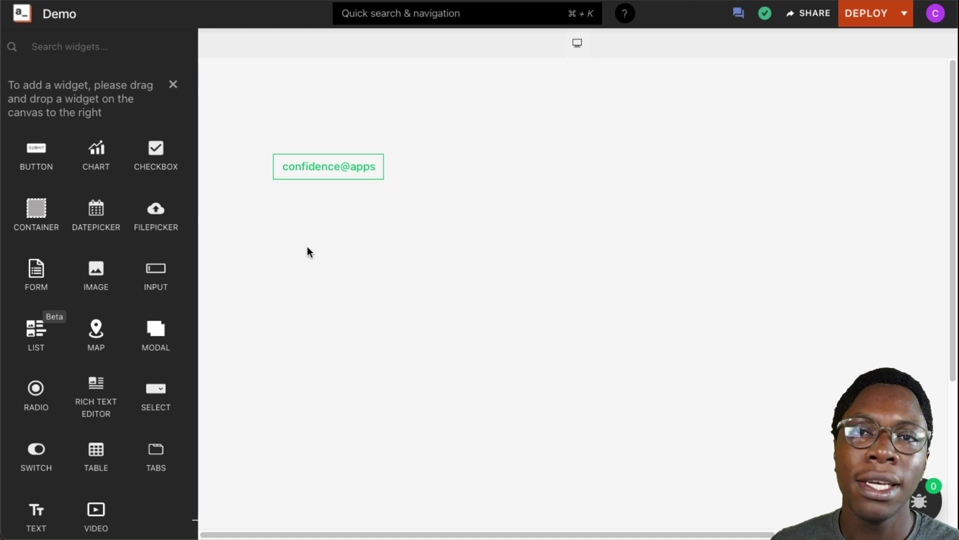